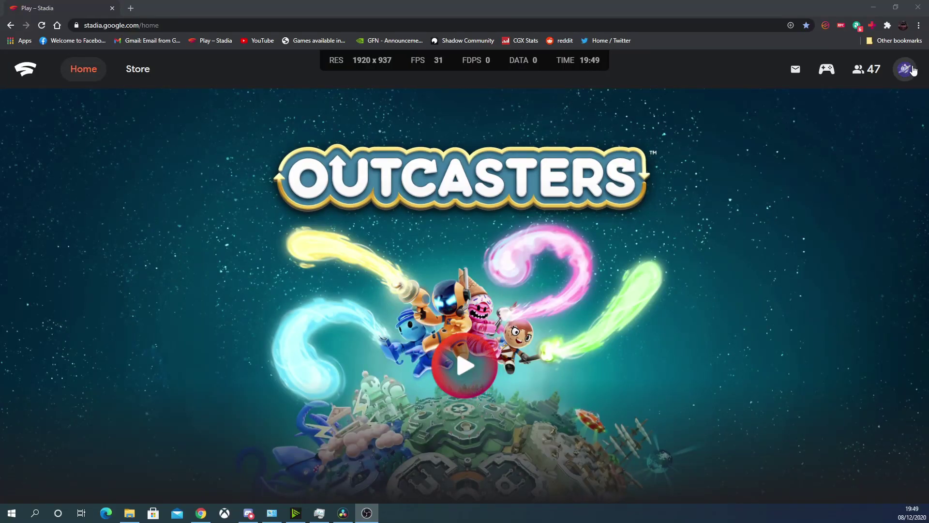
Open the YouTube section of the Stadia settings to check the linked YouTube channel.
{"action": "left_click", "coordinate": [912, 69]}
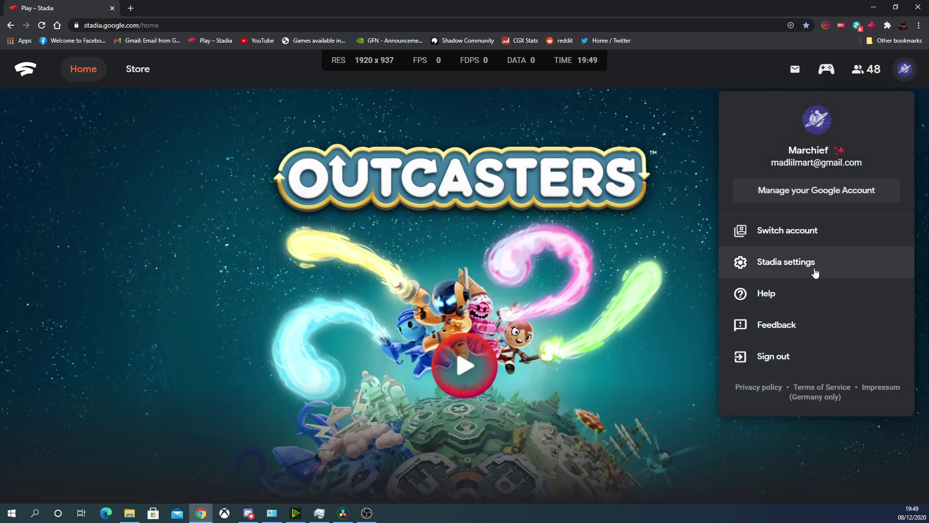
{"action": "left_click", "coordinate": [787, 262]}
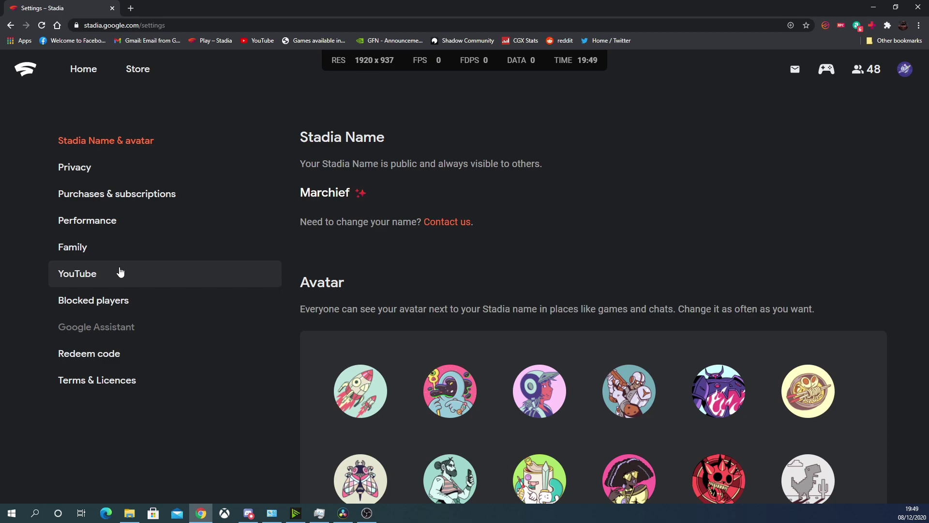
{"action": "left_click", "coordinate": [121, 272]}
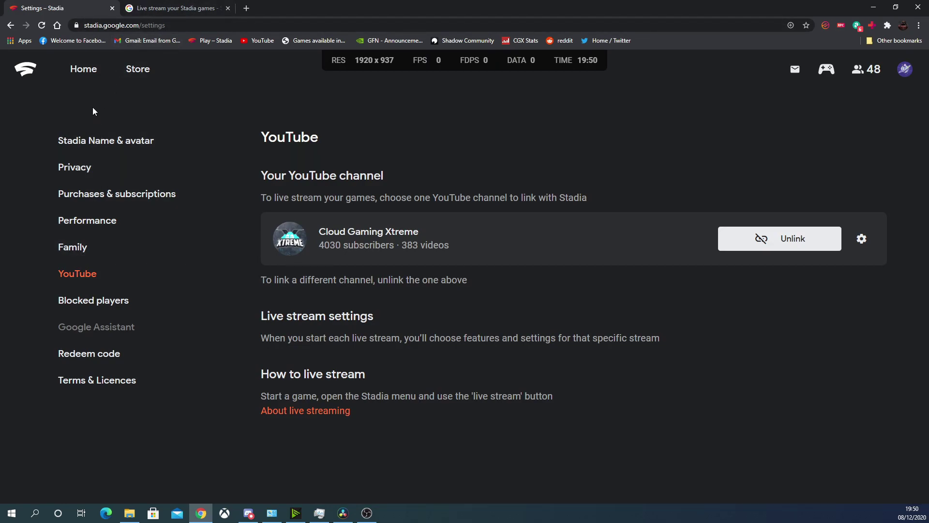
Return to the Stadia home page and launch Outcasters.
{"action": "key", "text": "Escape"}
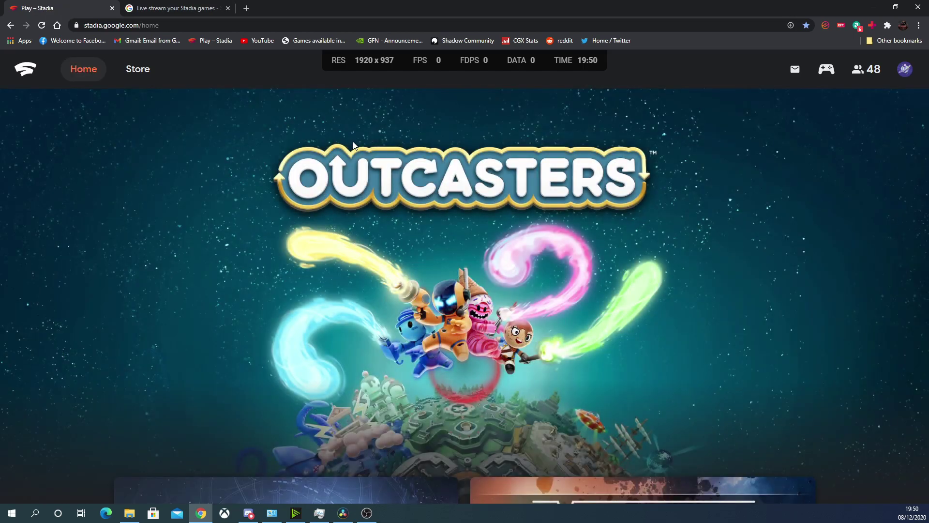
{"action": "scroll", "coordinate": [456, 277], "scroll_direction": "down", "scroll_amount": 2}
{"action": "left_click", "coordinate": [466, 335]}
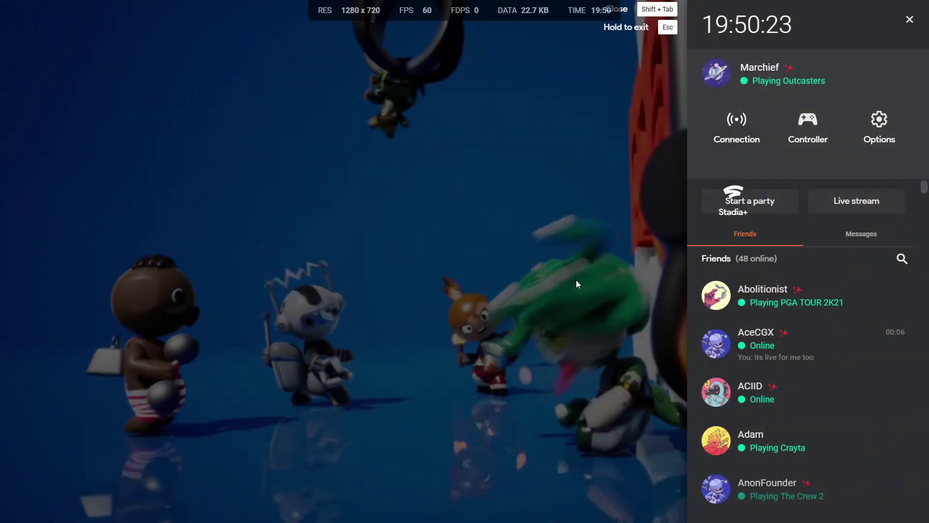
Set up a live stream directly to YouTube from the in-game Stadia menu, titled "CGX Outcasters".
{"action": "scroll", "coordinate": [858, 206], "scroll_direction": "down", "scroll_amount": 2}
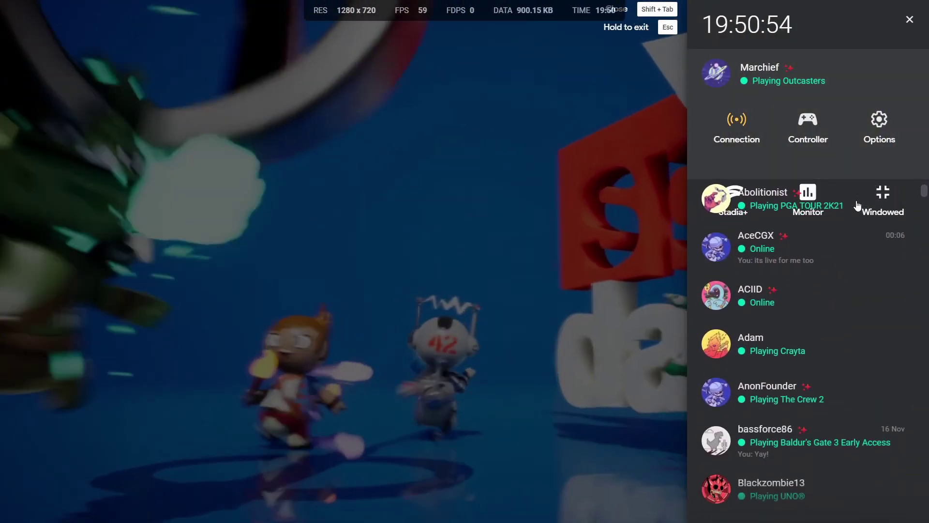
{"action": "scroll", "coordinate": [857, 208], "scroll_direction": "up", "scroll_amount": 2}
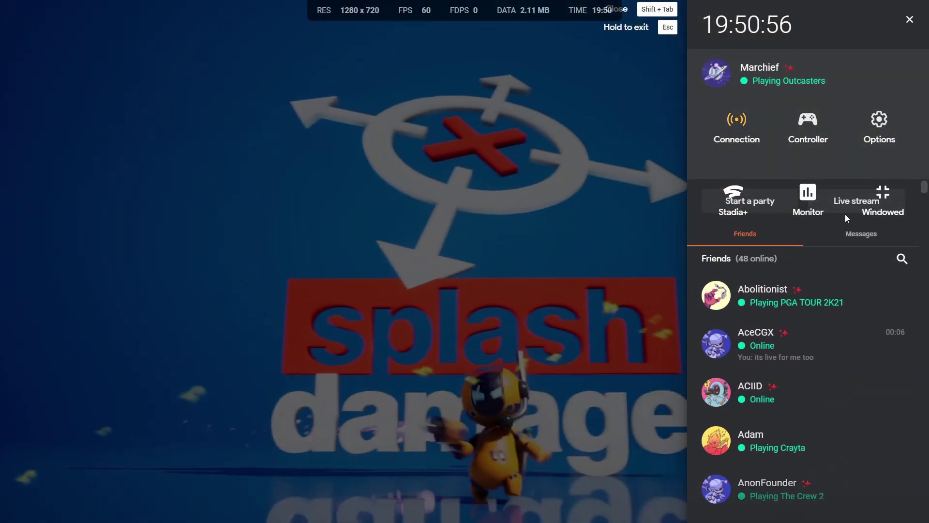
{"action": "left_click", "coordinate": [847, 216]}
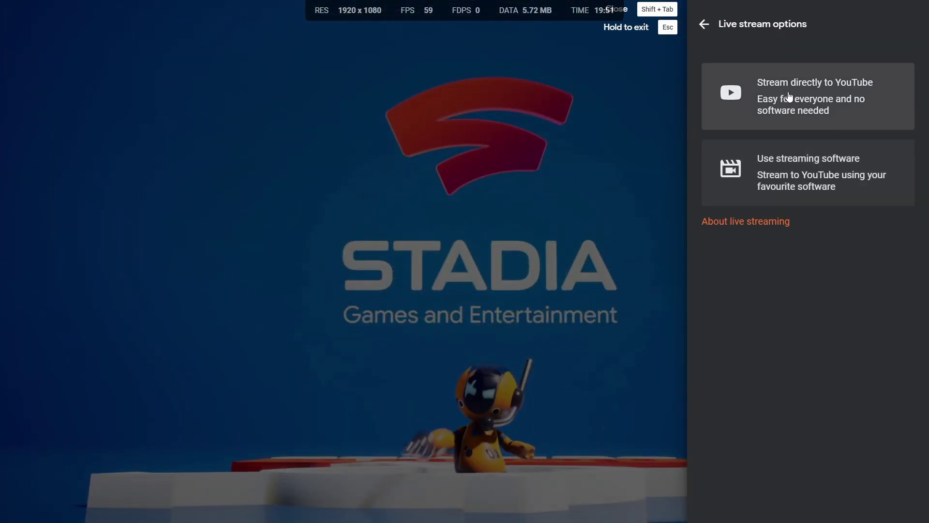
{"action": "left_click", "coordinate": [789, 94]}
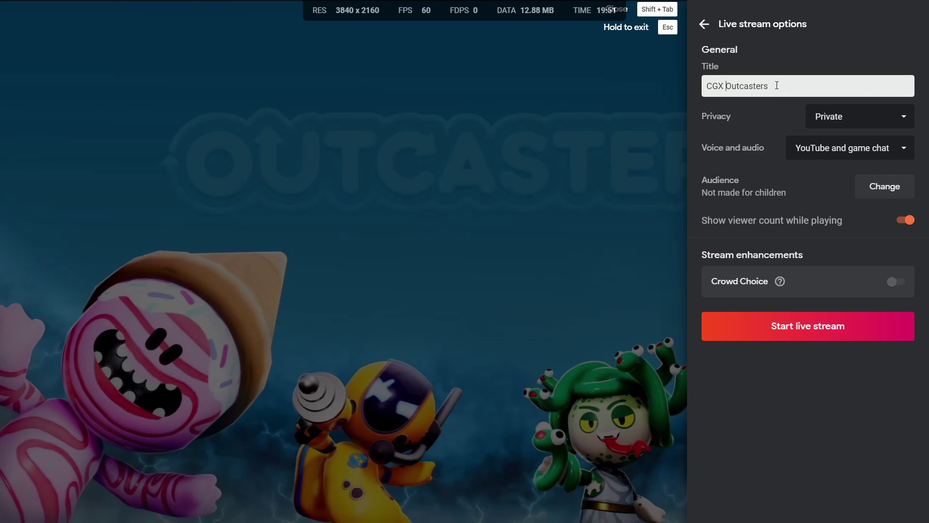
Choose Private for the stream's privacy and No one for its voice and audio.
{"action": "left_click", "coordinate": [882, 118]}
{"action": "left_click", "coordinate": [893, 159]}
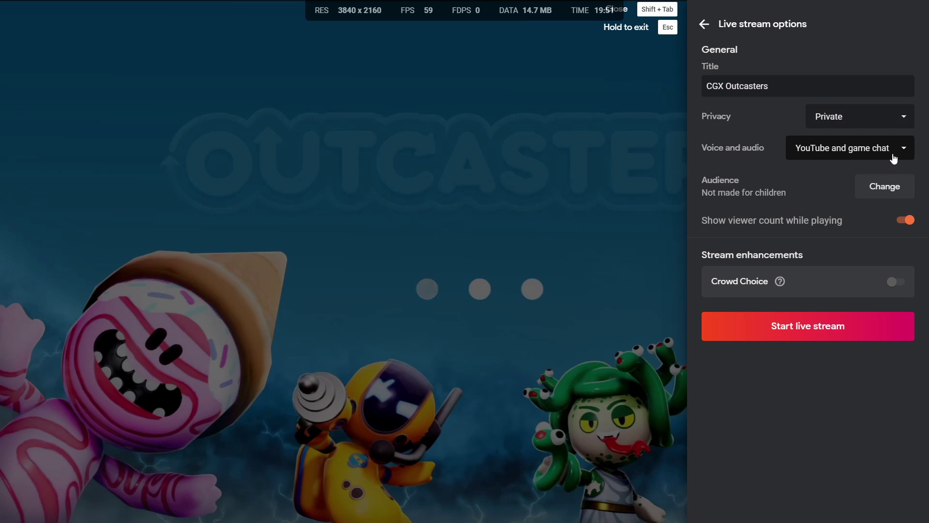
{"action": "left_click", "coordinate": [890, 154]}
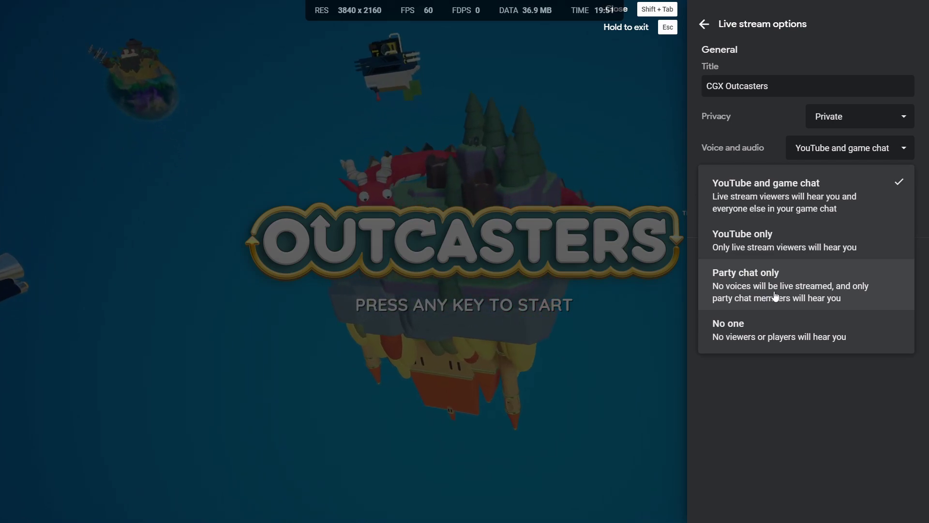
{"action": "left_click", "coordinate": [774, 322]}
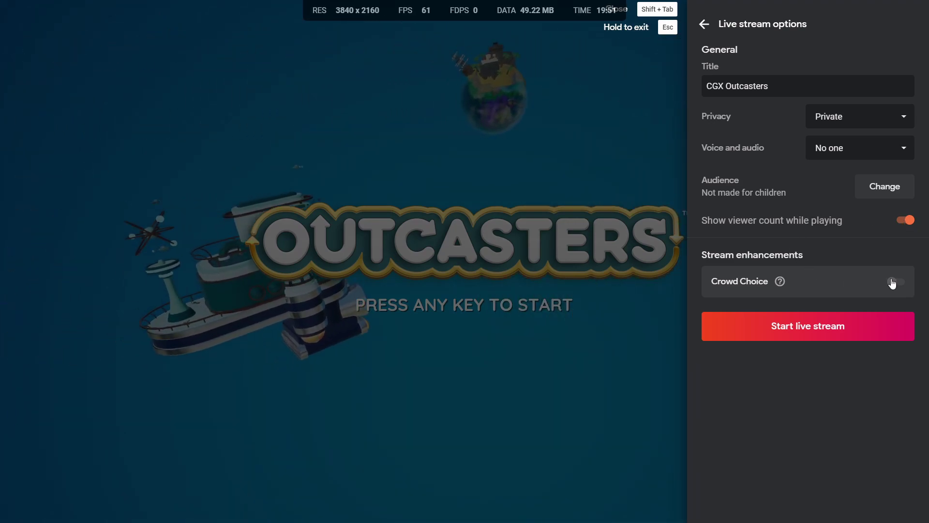
Enable Crowd Choice after reading how it works, and start the live stream.
{"action": "left_click", "coordinate": [894, 283]}
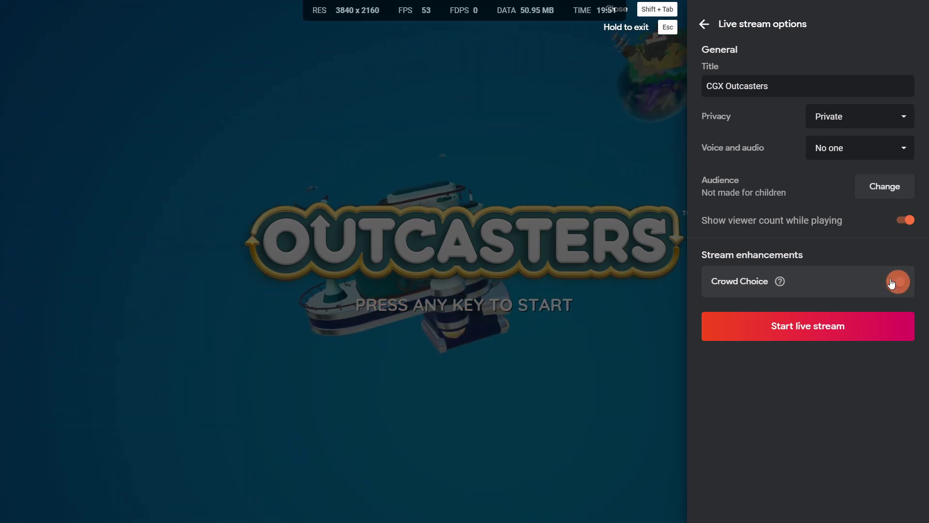
{"action": "left_click", "coordinate": [781, 282]}
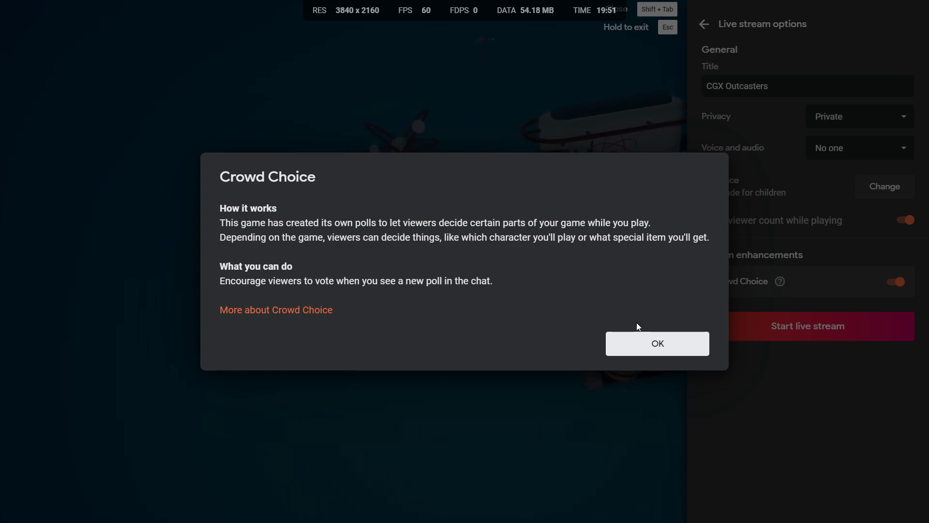
{"action": "left_click", "coordinate": [651, 344]}
{"action": "left_click", "coordinate": [819, 332]}
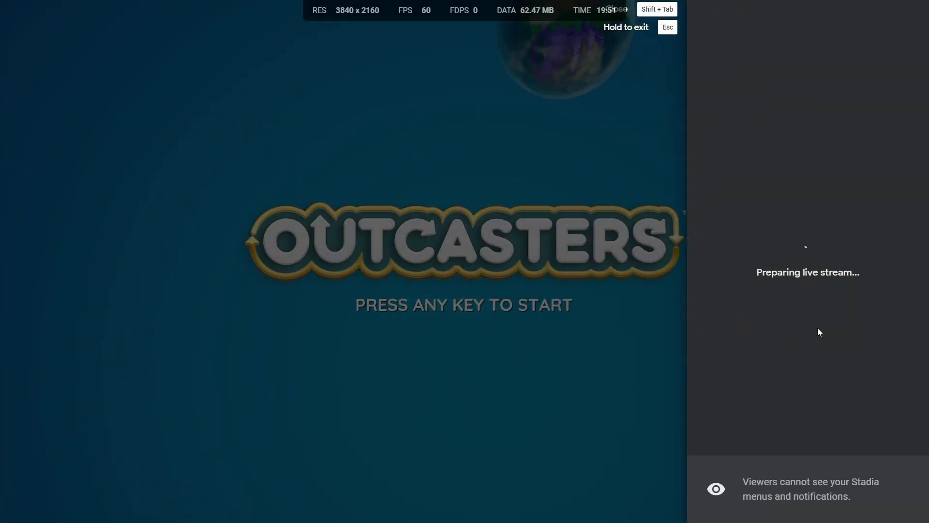
Enter Outcasters from its title screen and start matchmaking for Play All.
{"action": "left_click", "coordinate": [555, 353]}
{"action": "left_click", "coordinate": [473, 264]}
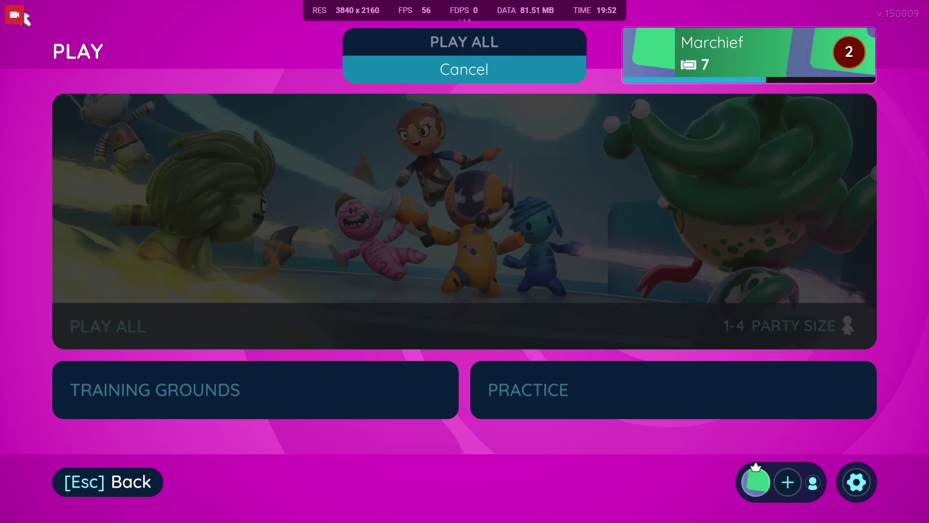
Review the Crowd Choice explanation in the running live stream's menu and return to the game.
{"action": "key", "text": "shift+Tab"}
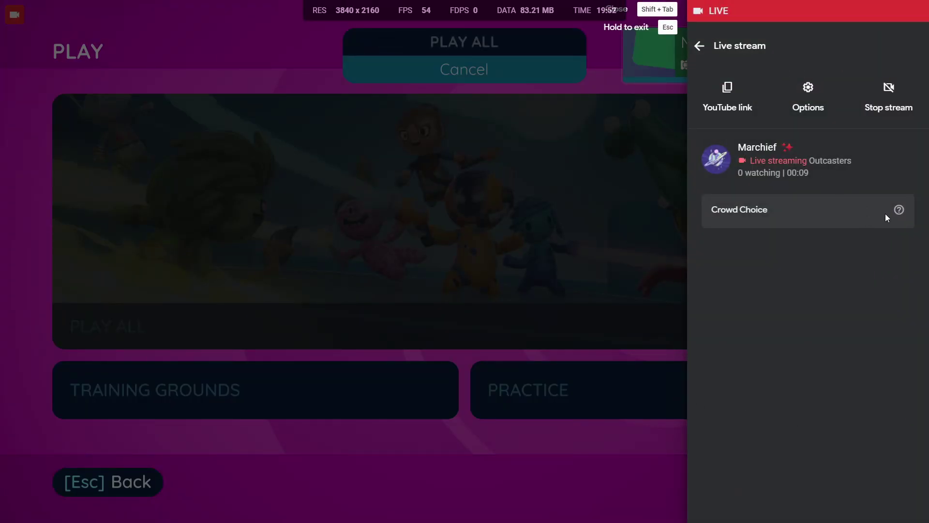
{"action": "left_click", "coordinate": [900, 211]}
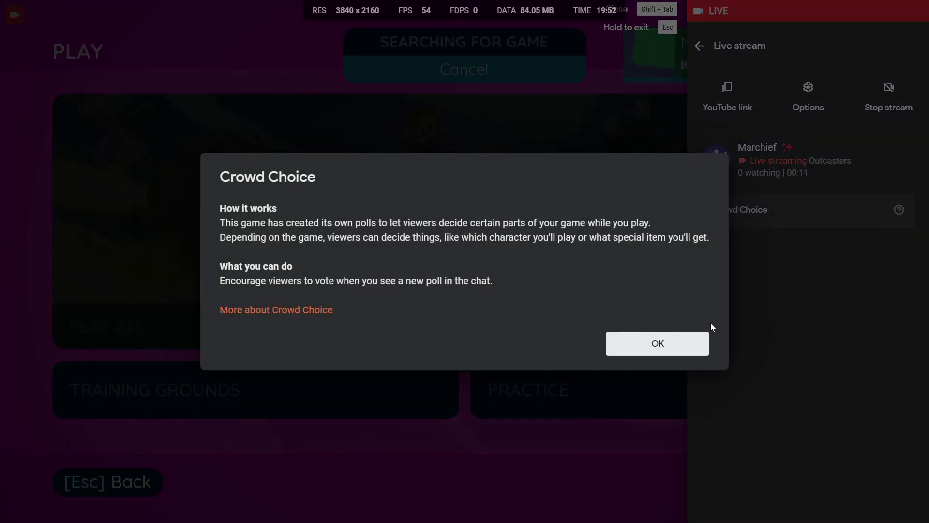
{"action": "left_click", "coordinate": [686, 344]}
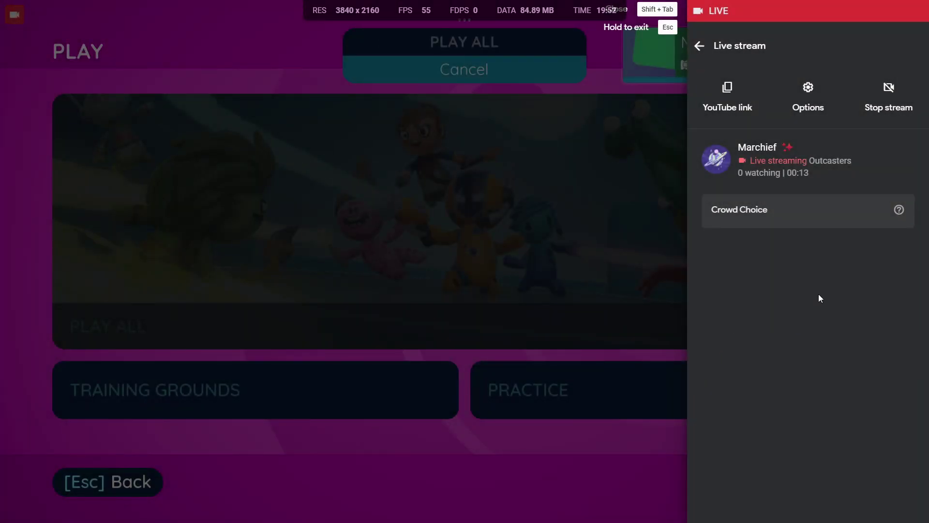
{"action": "left_click", "coordinate": [183, 112]}
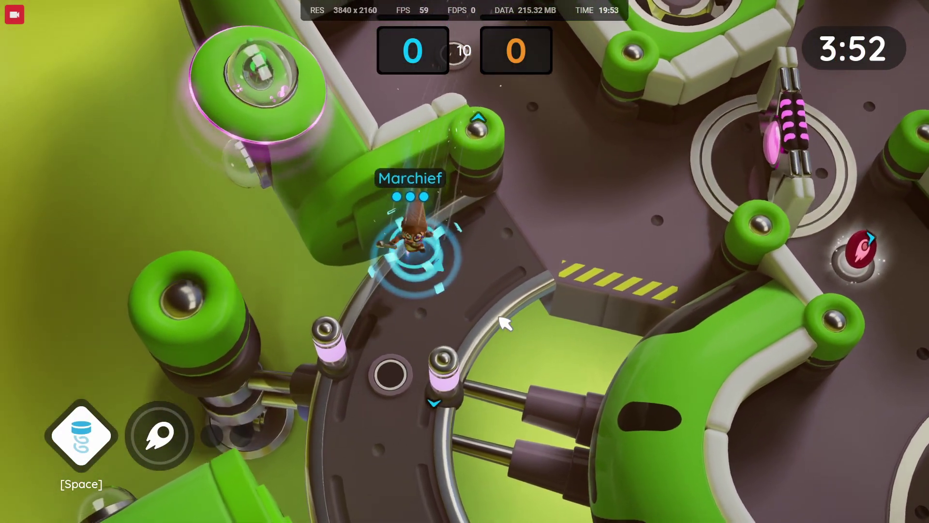
Play the Outcasters match while streaming, moving the character around the arena and firing shots at the opposing team.
{"action": "key", "text": "space"}
{"action": "key", "text": "w"}
{"action": "key", "text": "d"}
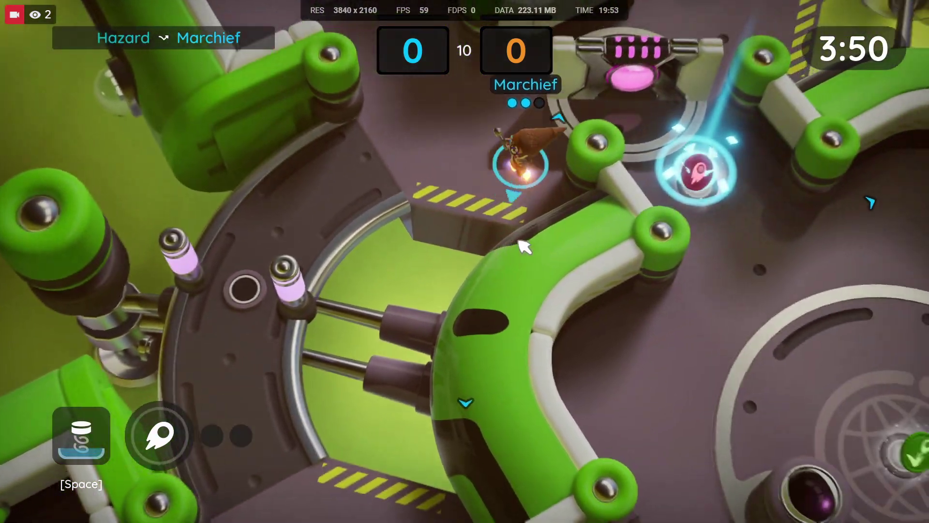
{"action": "key", "text": "s"}
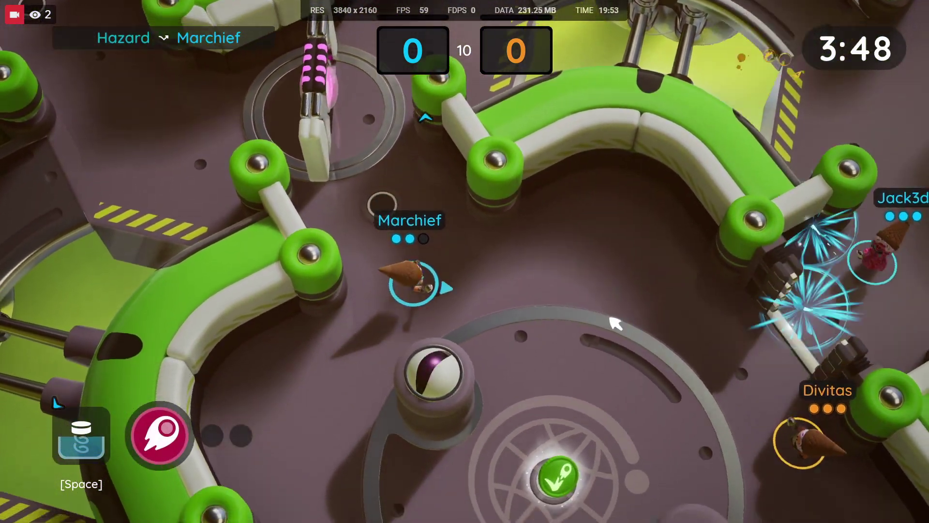
{"action": "key", "text": "d"}
{"action": "left_click", "coordinate": [687, 289]}
{"action": "left_click", "coordinate": [590, 361]}
{"action": "key", "text": "s"}
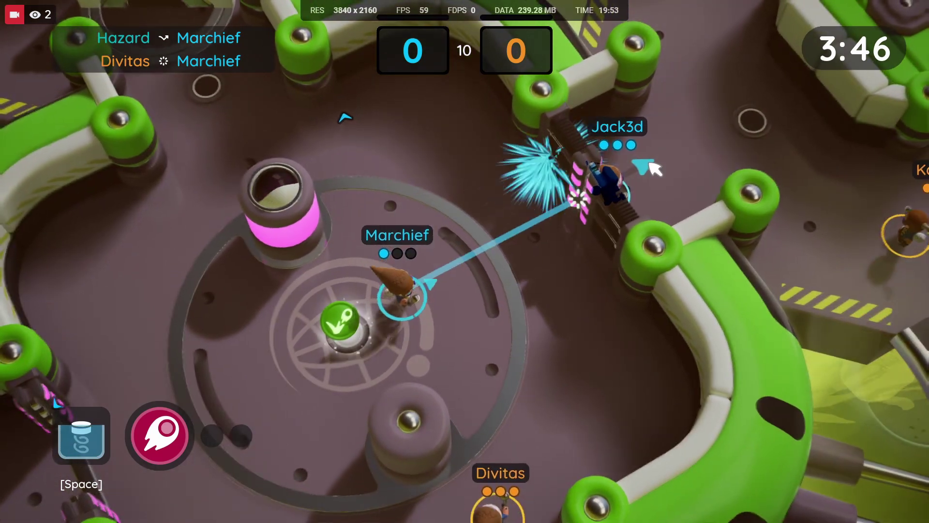
{"action": "left_click", "coordinate": [534, 420]}
{"action": "key", "text": "a"}
{"action": "key", "text": "d"}
{"action": "left_click", "coordinate": [745, 363]}
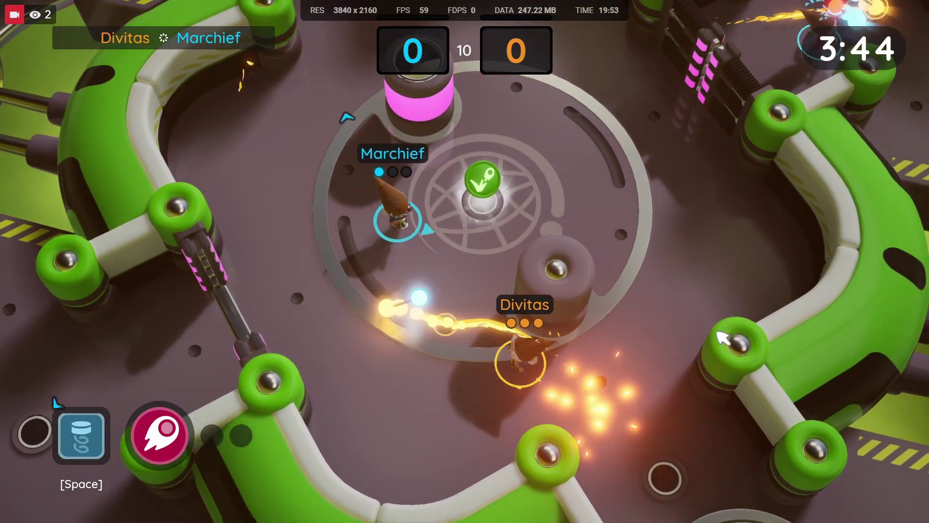
{"action": "key", "text": "a"}
{"action": "left_click", "coordinate": [605, 387]}
{"action": "key", "text": "w"}
{"action": "left_click", "coordinate": [654, 426]}
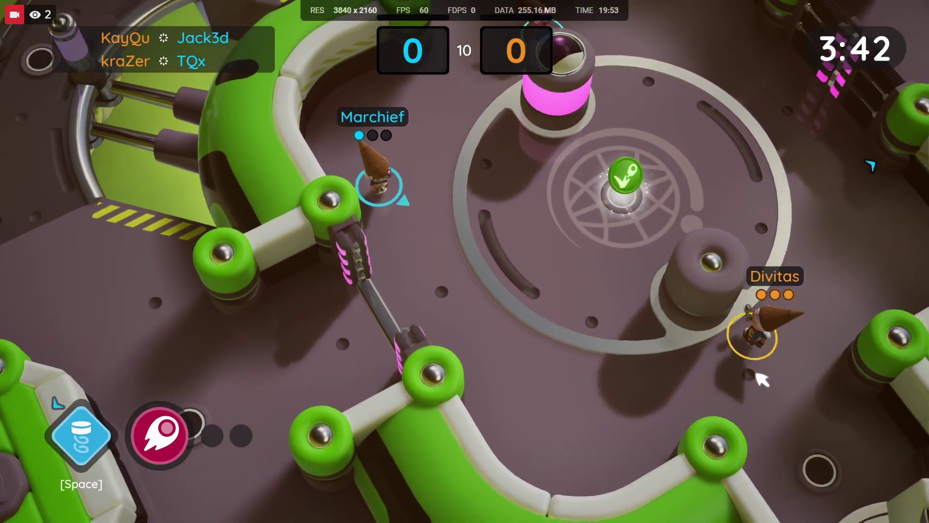
{"action": "key", "text": "d"}
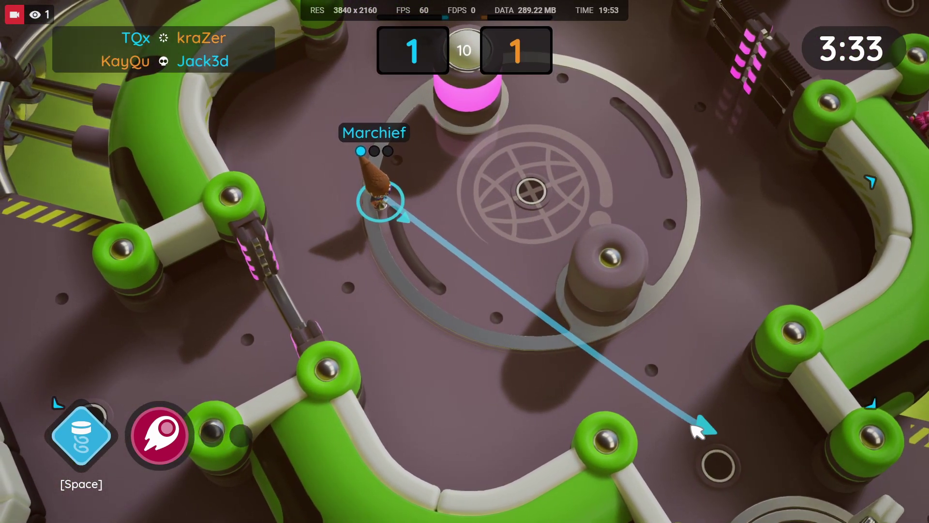
{"action": "left_click", "coordinate": [697, 432]}
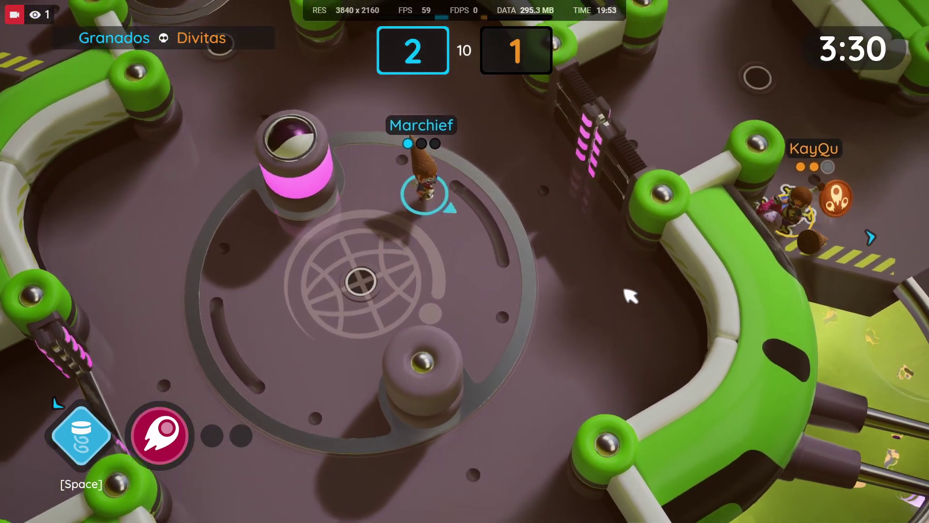
{"action": "left_click", "coordinate": [555, 186]}
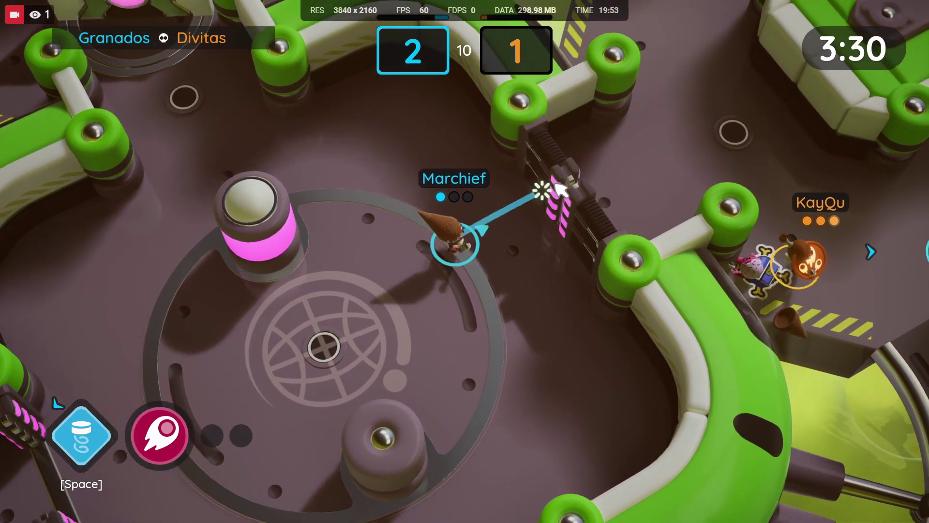
{"action": "left_click", "coordinate": [597, 173]}
{"action": "key", "text": "a"}
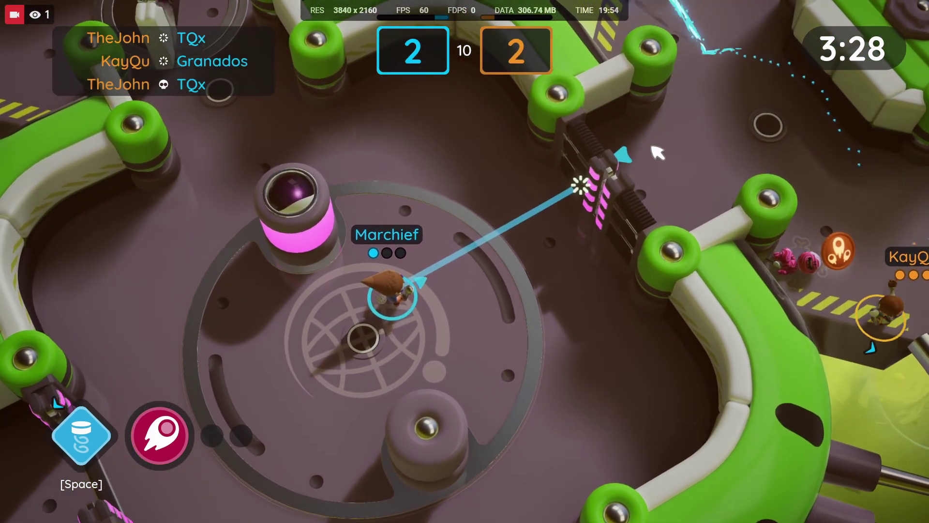
{"action": "left_click", "coordinate": [666, 162]}
{"action": "left_click", "coordinate": [673, 176]}
{"action": "key", "text": "d"}
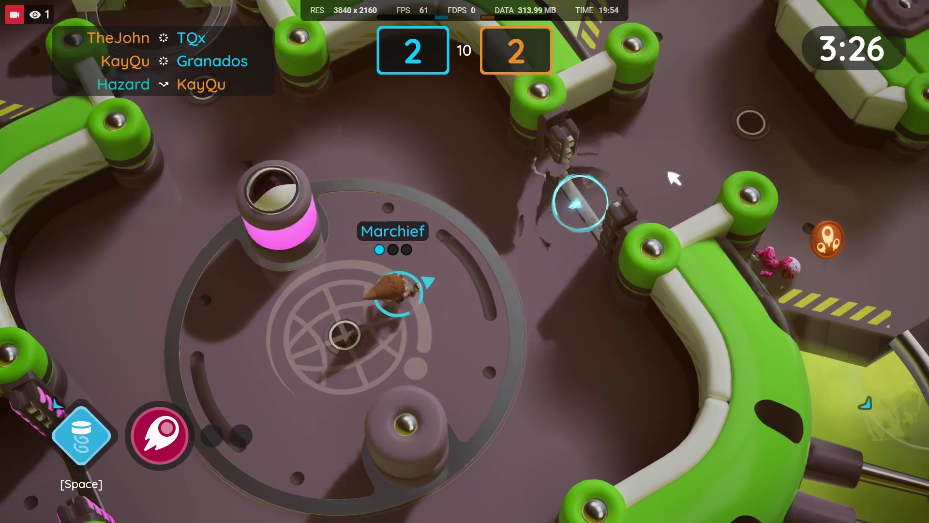
{"action": "key", "text": "w"}
{"action": "key", "text": "d"}
{"action": "left_click", "coordinate": [813, 216]}
{"action": "key", "text": "w"}
{"action": "left_click", "coordinate": [816, 279]}
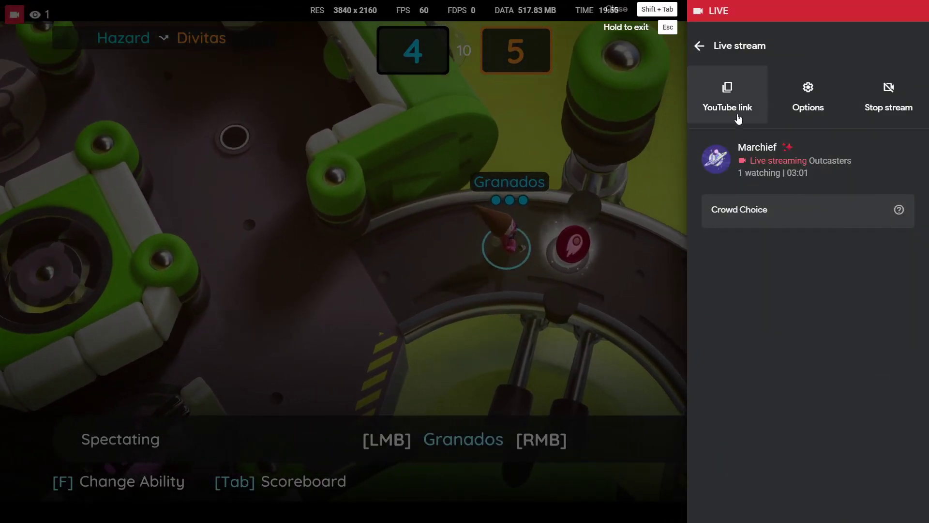
Stop the live stream and open the live stream options for using streaming software.
{"action": "left_click", "coordinate": [885, 101]}
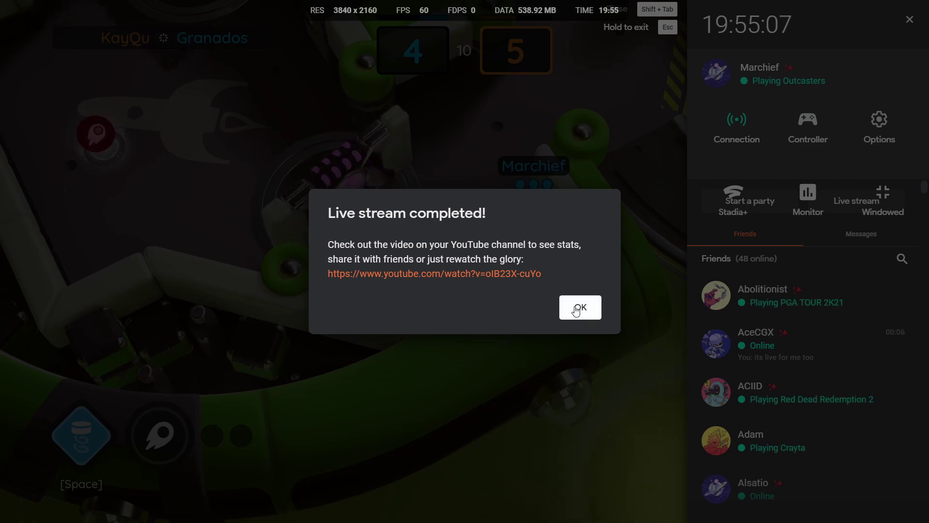
{"action": "left_click", "coordinate": [581, 308]}
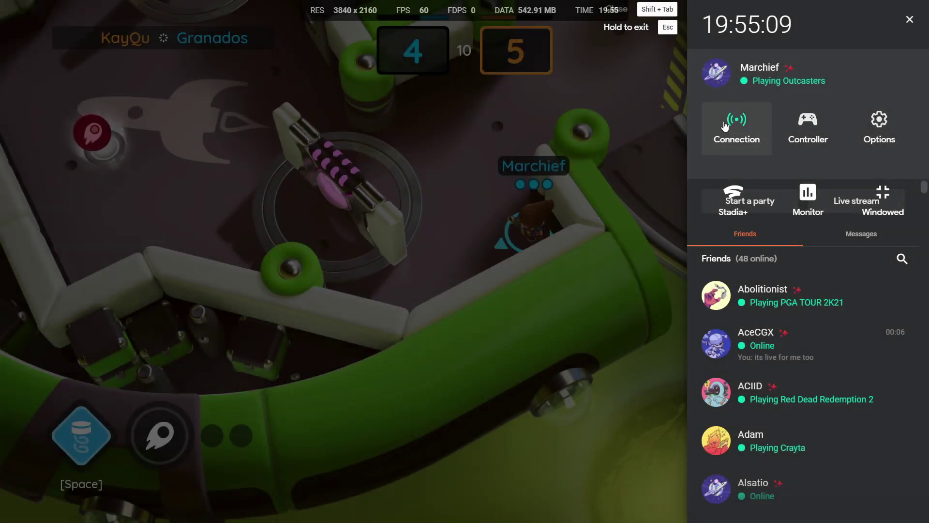
{"action": "left_click", "coordinate": [843, 207]}
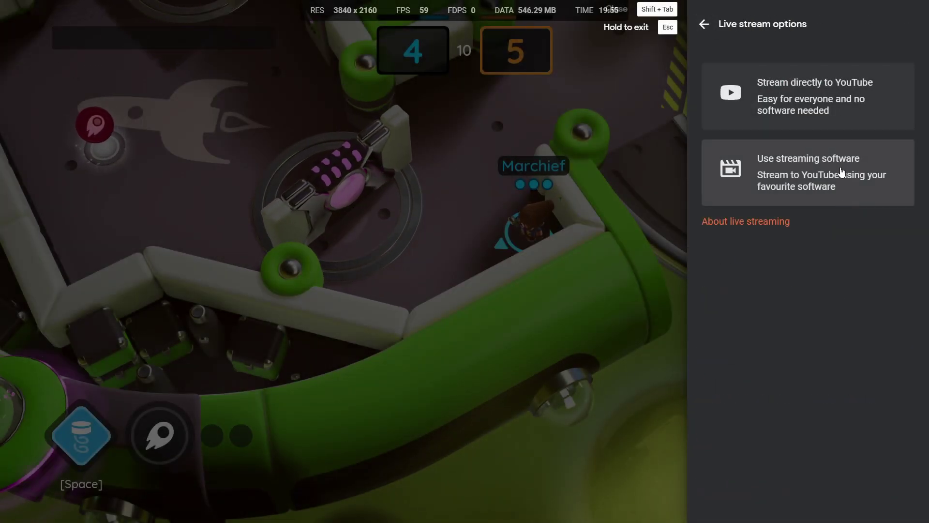
{"action": "left_click", "coordinate": [828, 176]}
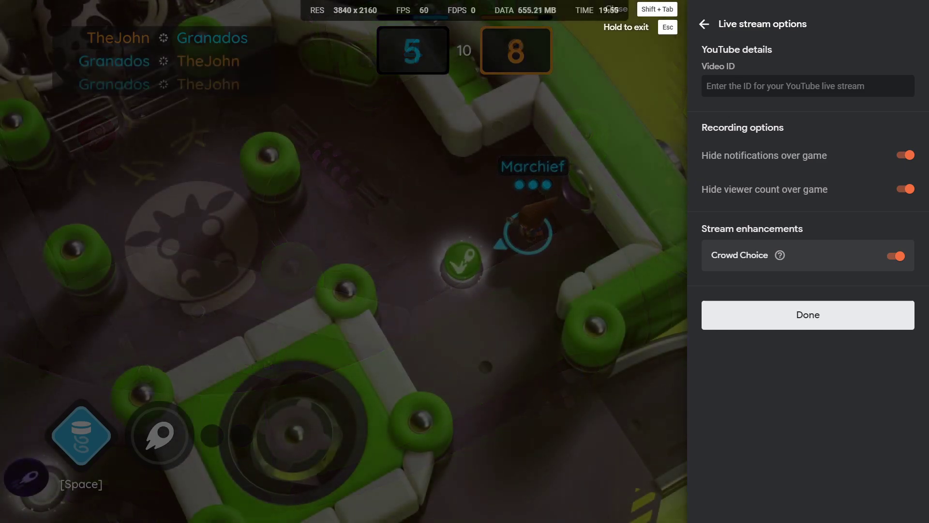
Switch to YouTube Studio and schedule a private stream reusing the CGX Outcasters settings, with the description "test".
{"action": "left_click_drag", "start_coordinate": [928, 97], "coordinate": [748, 15]}
{"action": "left_click", "coordinate": [840, 107]}
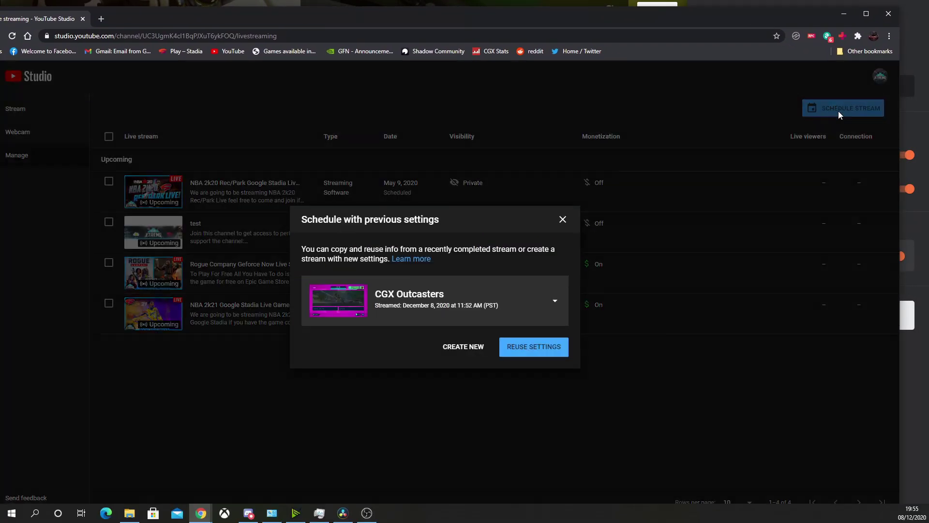
{"action": "left_click", "coordinate": [546, 348]}
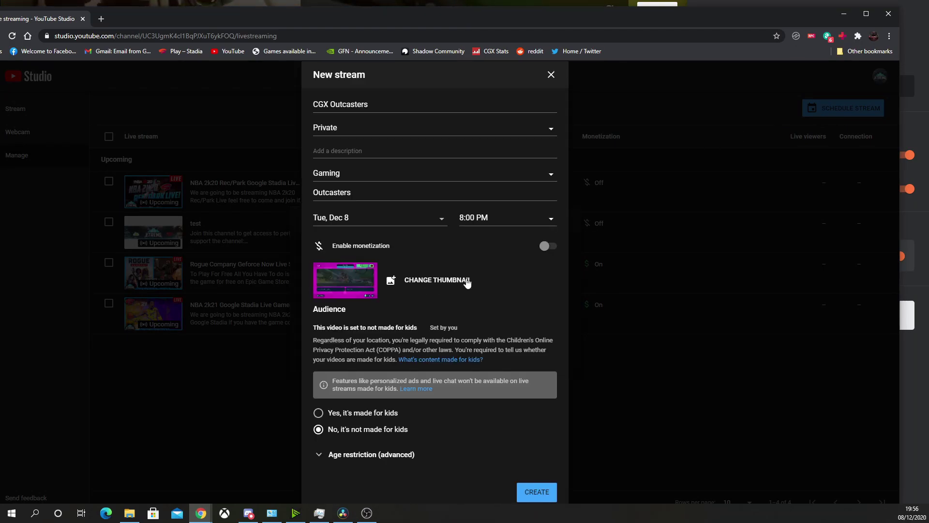
{"action": "left_click", "coordinate": [344, 148]}
{"action": "type", "text": "test"}
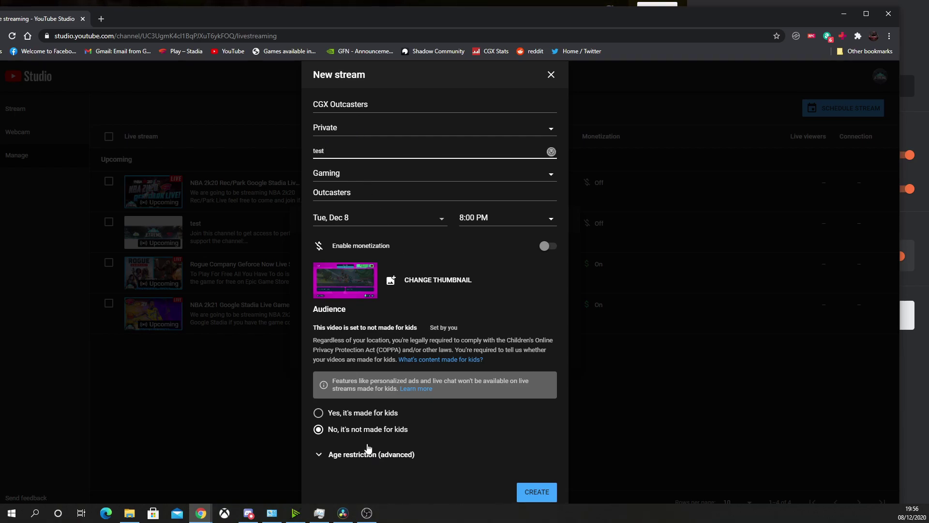
{"action": "left_click", "coordinate": [536, 492]}
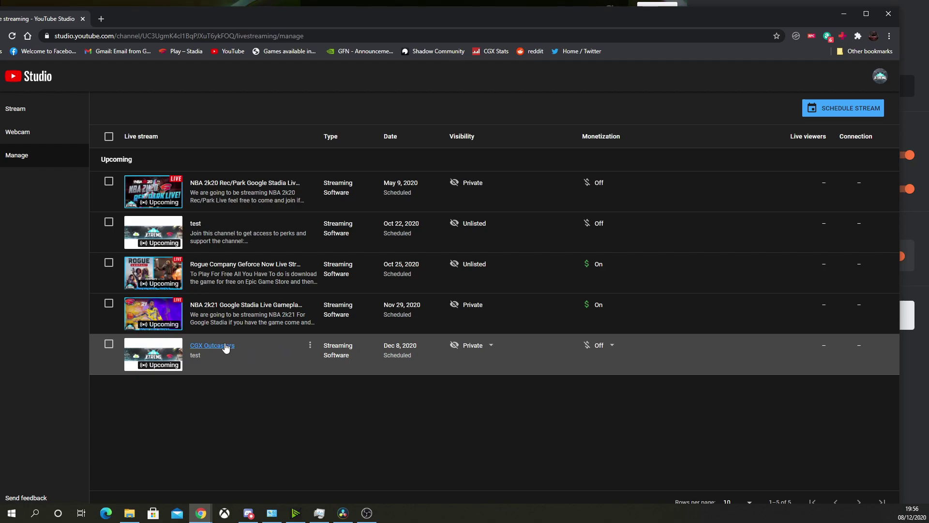
Open the newly scheduled CGX Outcasters stream and copy the video ID from its share link.
{"action": "left_click", "coordinate": [226, 347]}
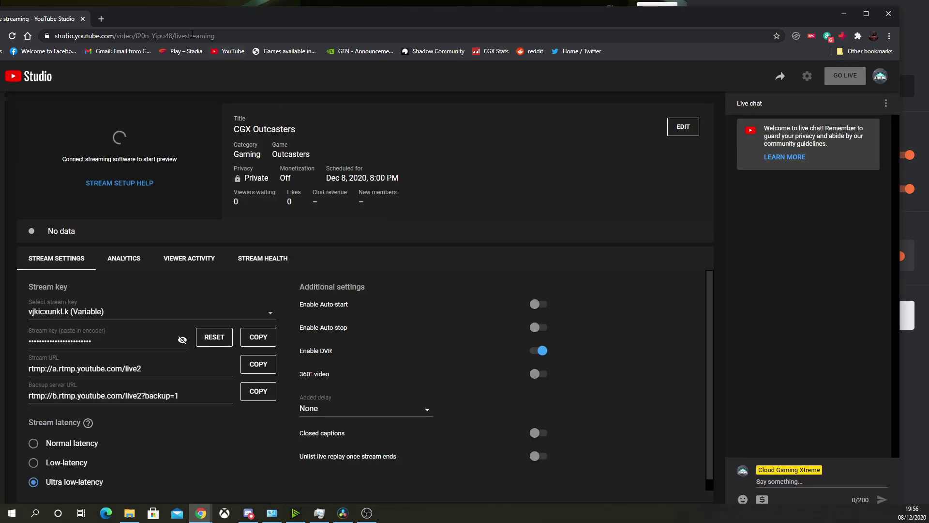
{"action": "left_click", "coordinate": [781, 76]}
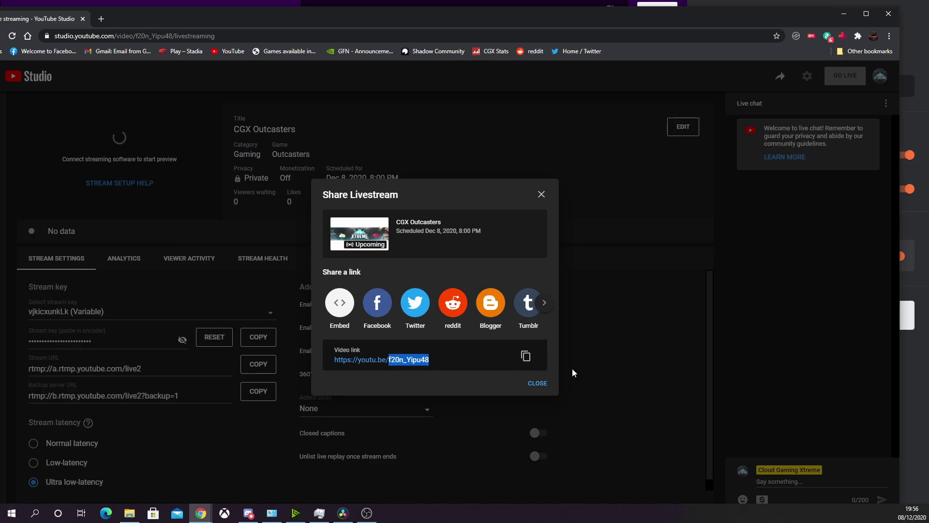
{"action": "left_click", "coordinate": [543, 385]}
Return to Stadia's live stream options, enter f20n_Yipu48 as the YouTube video ID and confirm with Crowd Choice enabled.
{"action": "left_click_drag", "start_coordinate": [142, 19], "coordinate": [928, 97]}
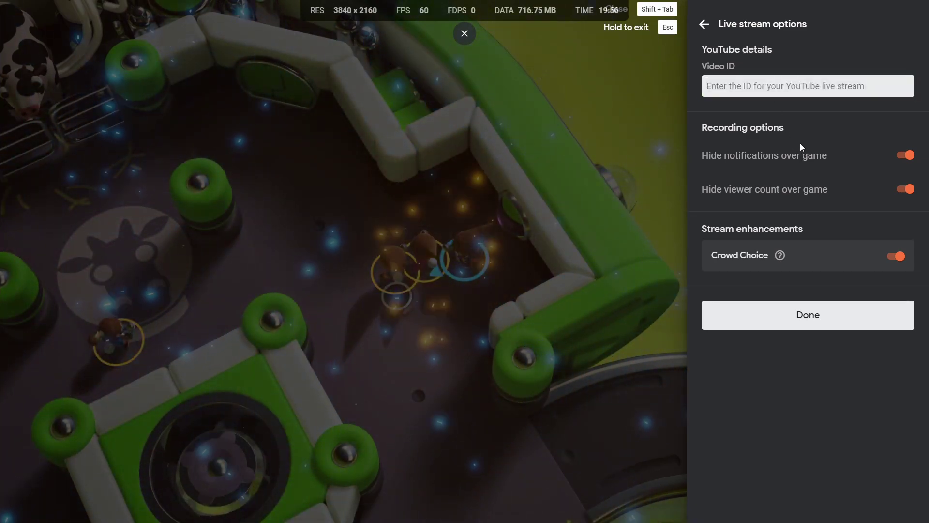
{"action": "type", "text": "f20n_Yipu48"}
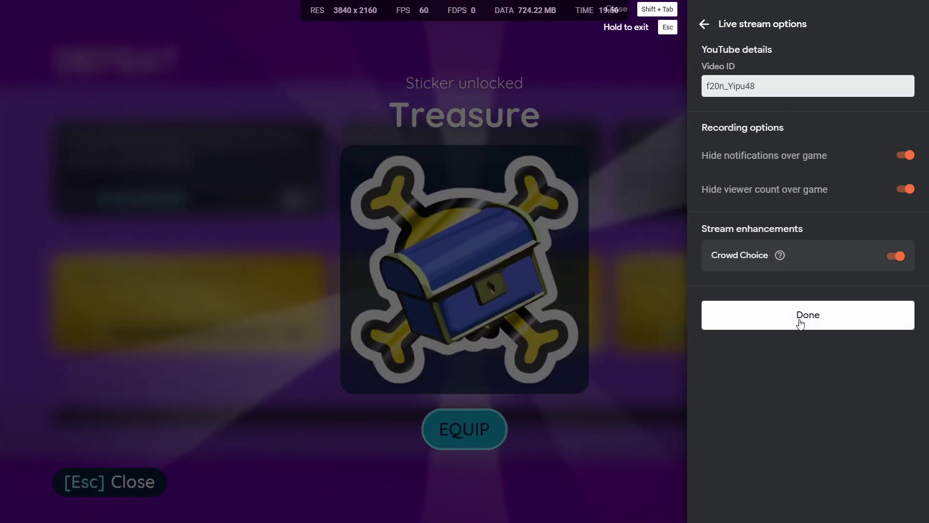
{"action": "left_click", "coordinate": [801, 320]}
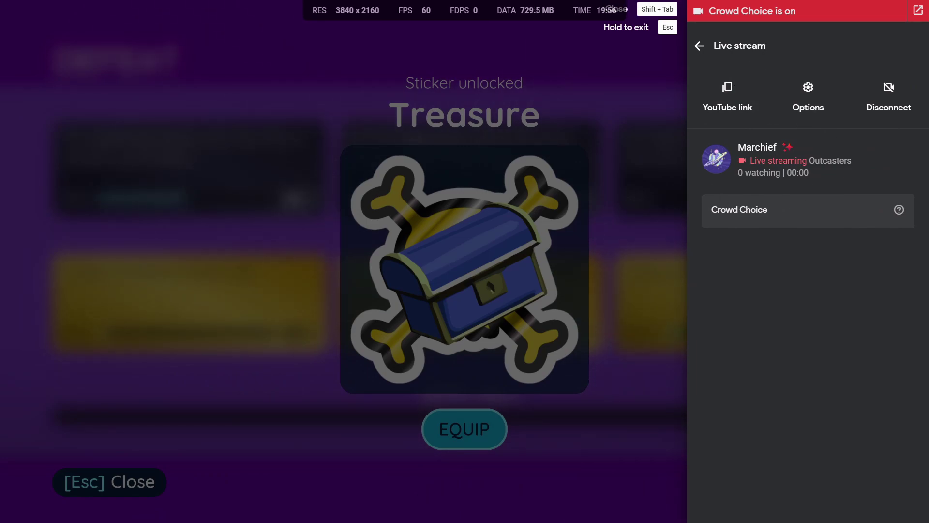
Return to the game, equip the unlocked Treasure sticker and skip ahead to the match results.
{"action": "left_click_drag", "start_coordinate": [928, 29], "coordinate": [377, 61]}
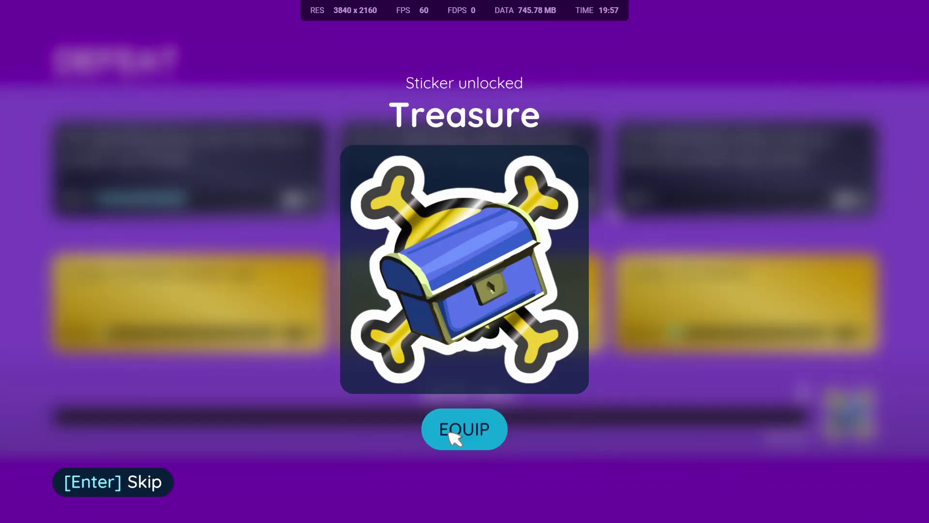
{"action": "left_click", "coordinate": [450, 432]}
{"action": "left_click", "coordinate": [113, 487]}
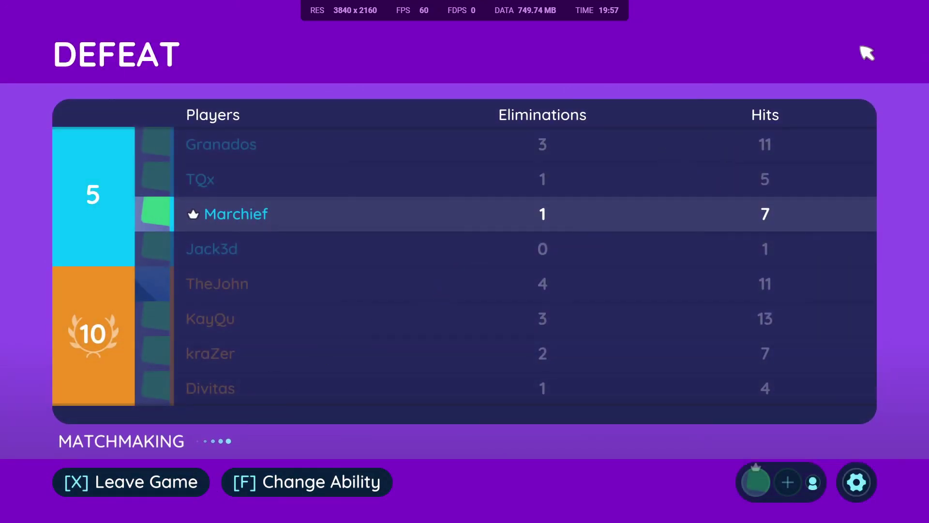
{"action": "key", "text": "shift+Tab"}
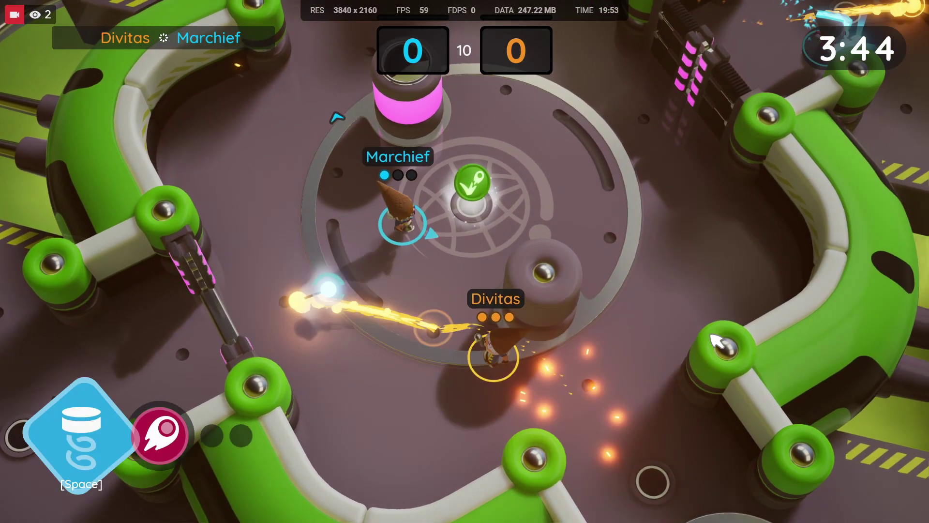
Move the character around the arena's left side and fire curved shots at the opponent near the lower bumpers.
{"action": "key", "text": "a"}
{"action": "left_click", "coordinate": [564, 369]}
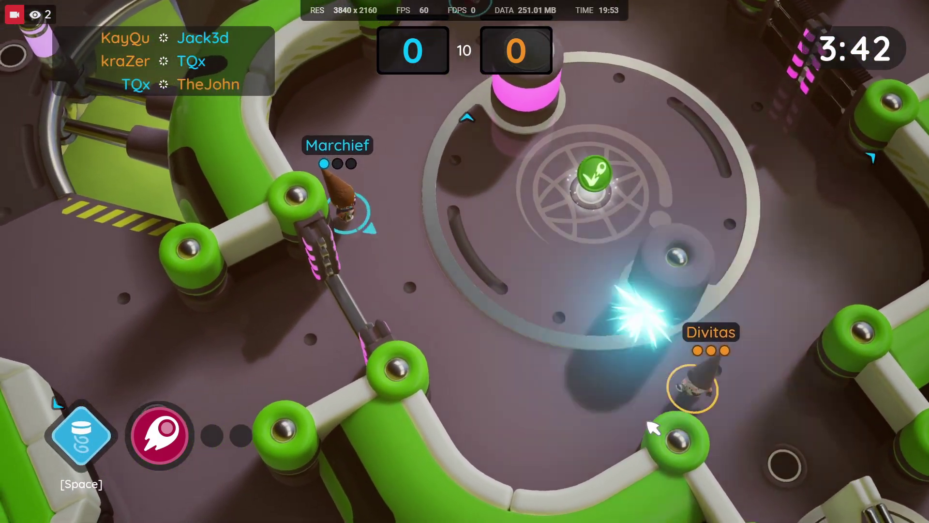
{"action": "key", "text": "w"}
{"action": "key", "text": "d"}
{"action": "left_click_drag", "start_coordinate": [760, 367], "coordinate": [605, 442]}
{"action": "key", "text": "a"}
{"action": "key", "text": "s"}
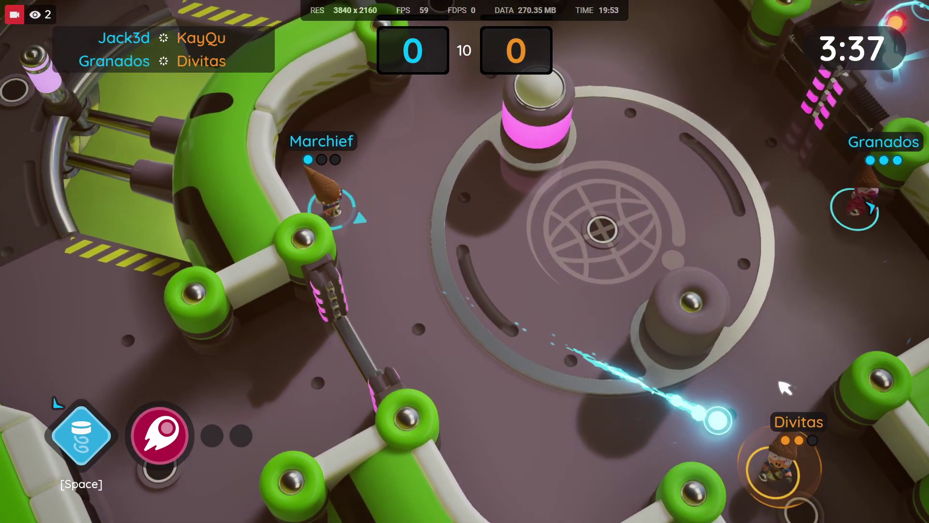
{"action": "key", "text": "a"}
{"action": "key", "text": "s"}
{"action": "left_click_drag", "start_coordinate": [784, 387], "coordinate": [767, 440]}
{"action": "key", "text": "d"}
{"action": "mouse_move", "coordinate": [689, 425]}
{"action": "left_mouse_down"}
{"action": "mouse_move", "coordinate": [741, 440]}
{"action": "mouse_move", "coordinate": [722, 428]}
{"action": "mouse_move", "coordinate": [681, 425]}
{"action": "left_mouse_up"}
{"action": "key", "text": "a"}
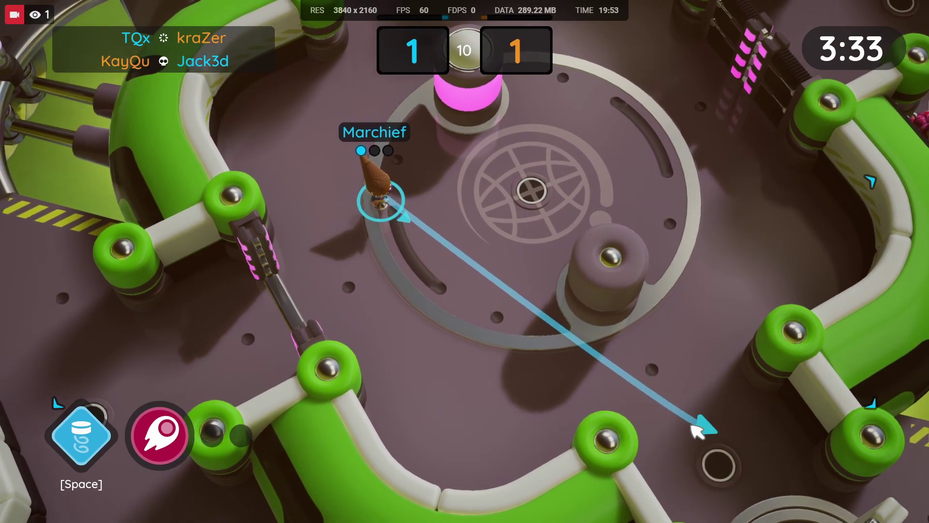